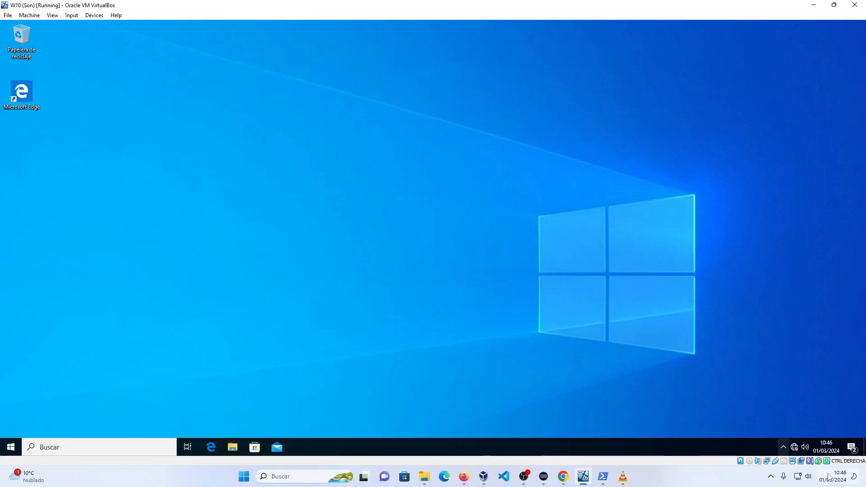
Open the network and Internet settings and show the properties of the Ethernet connection
mouse_move(766, 464)
right_click(796, 449)
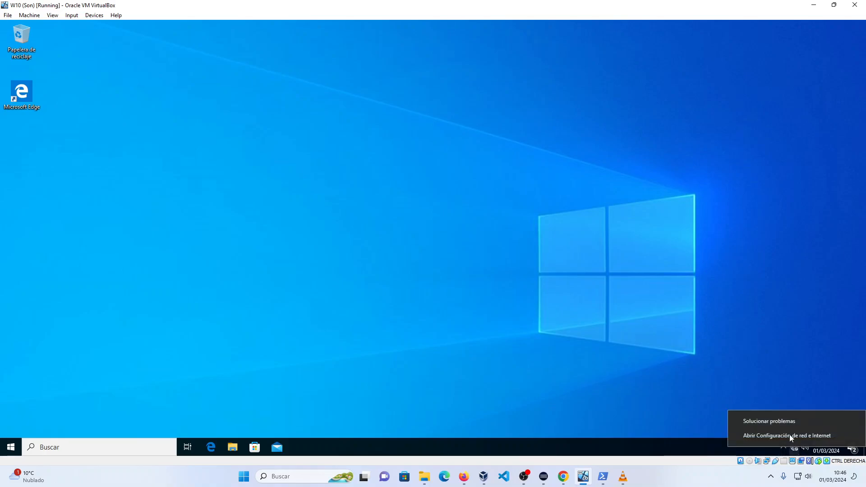
left_click(795, 448)
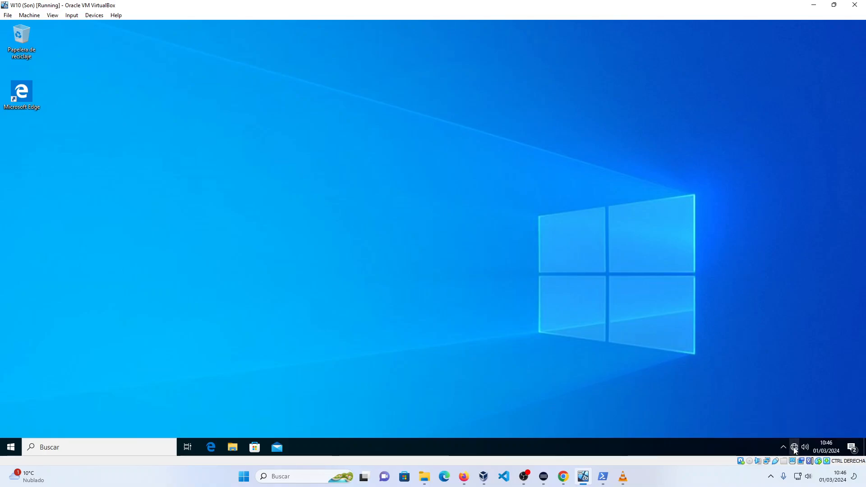
right_click(795, 449)
left_click(786, 438)
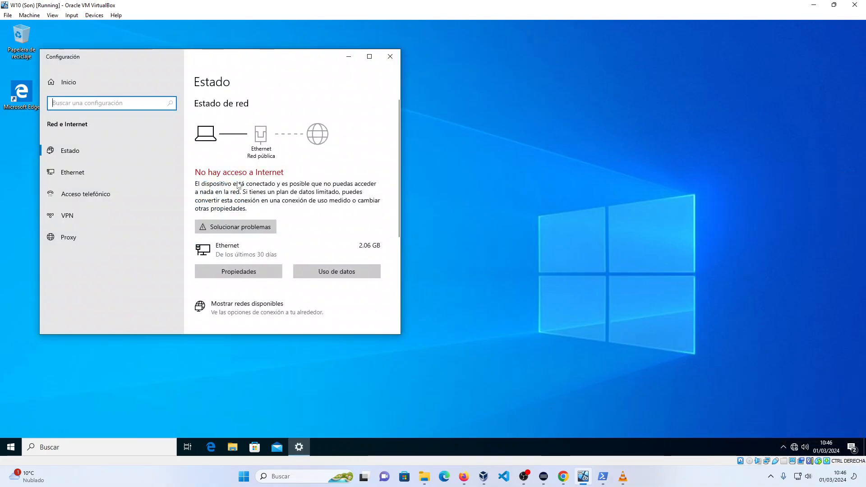
left_click(243, 274)
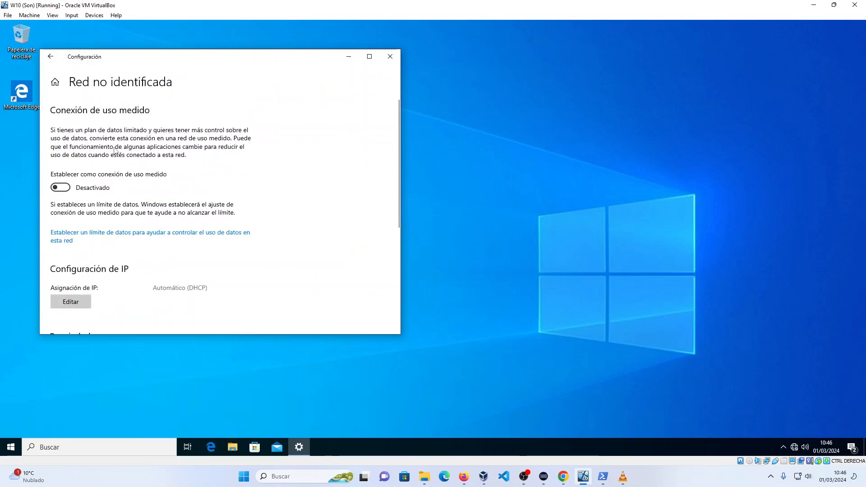
Switch the connection's IP assignment to Manual and enable IPv4
left_click(70, 303)
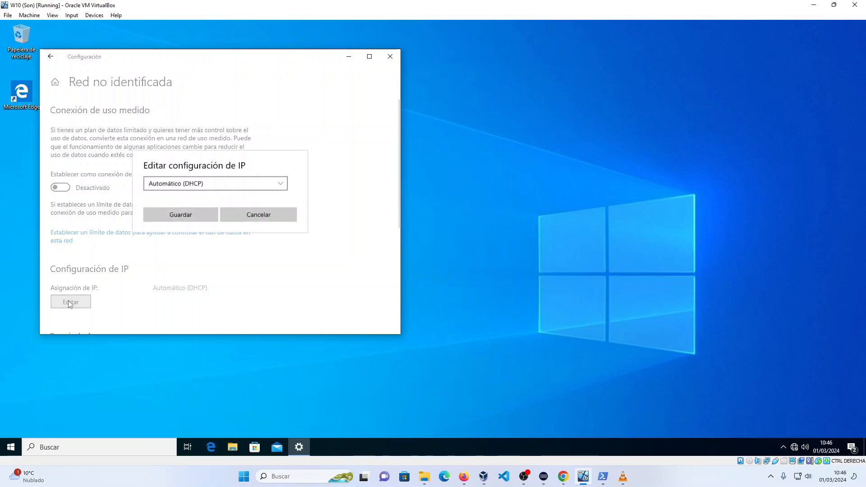
left_click(167, 184)
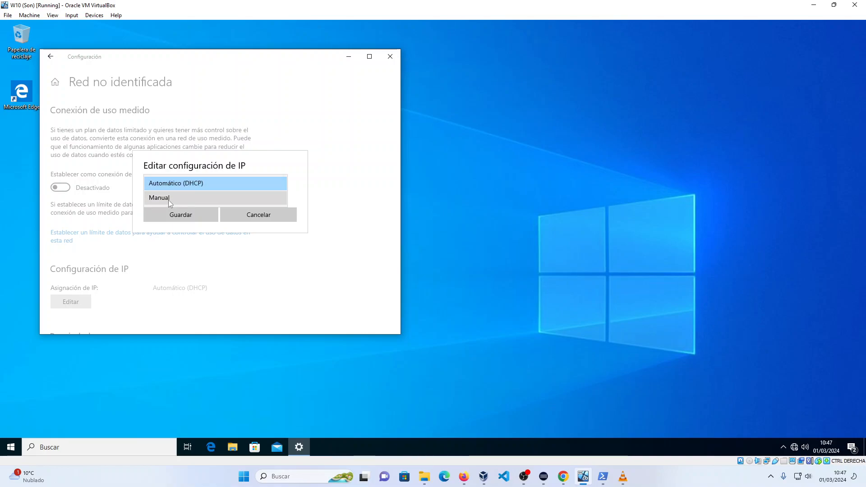
left_click(168, 198)
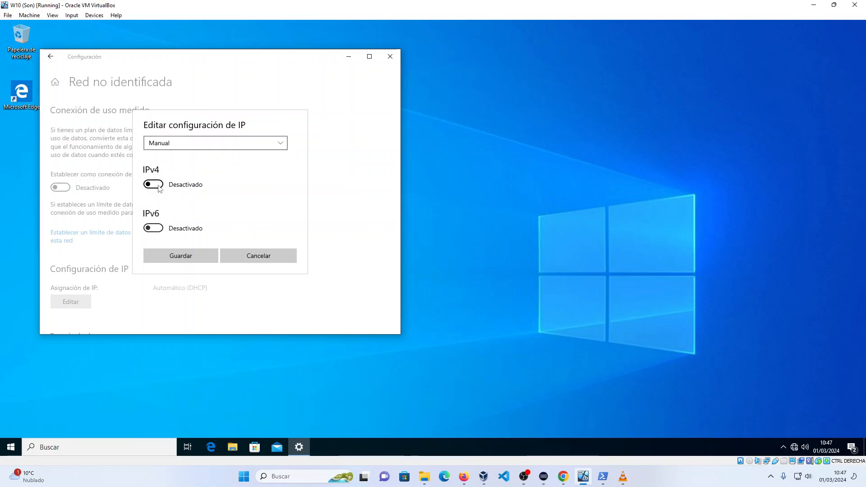
left_click(160, 185)
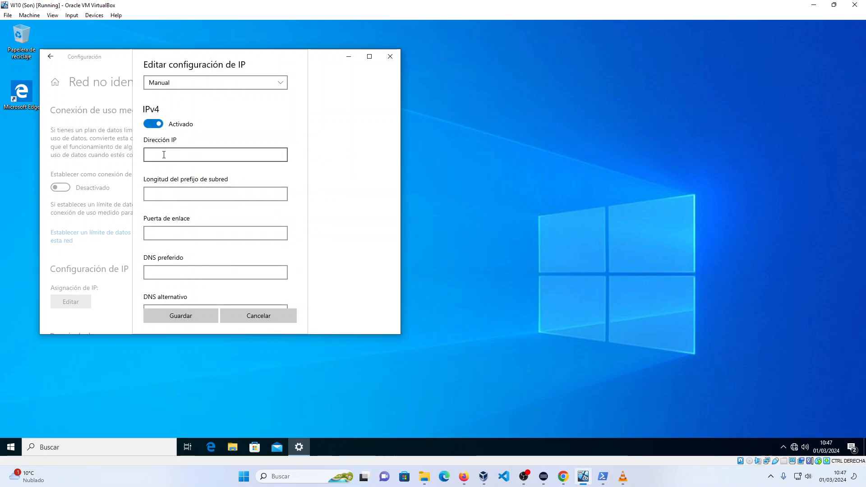
Enter IP address 192.168.0.1, subnet prefix length 255.255.255.0 and gateway 192.168.0.254 for IPv4
left_click(194, 153)
type("192.168.0.1")
key("Tab")
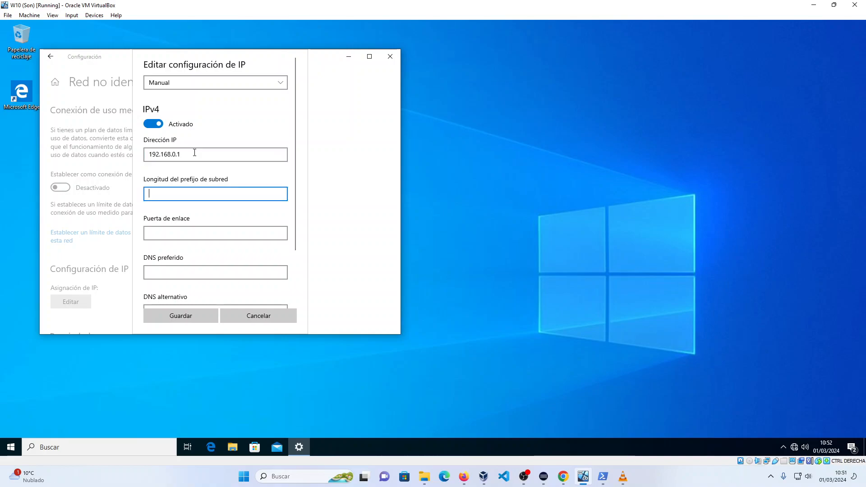
type("255.255.255")
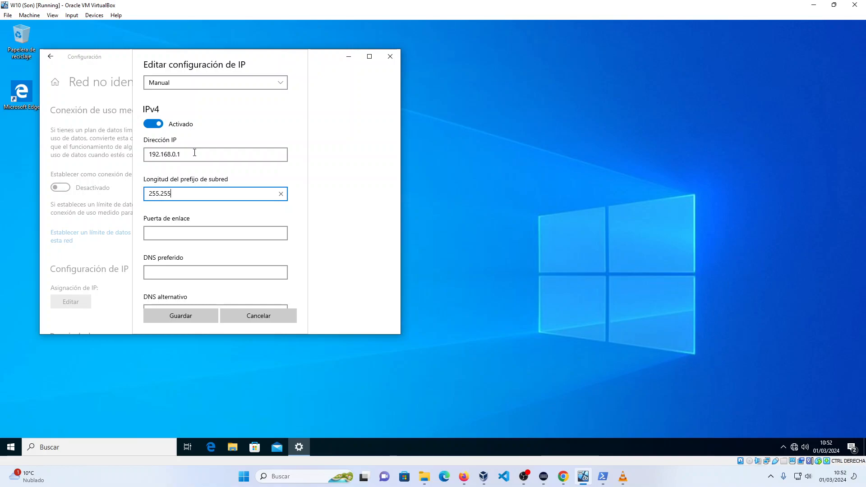
type(".0")
key("Tab")
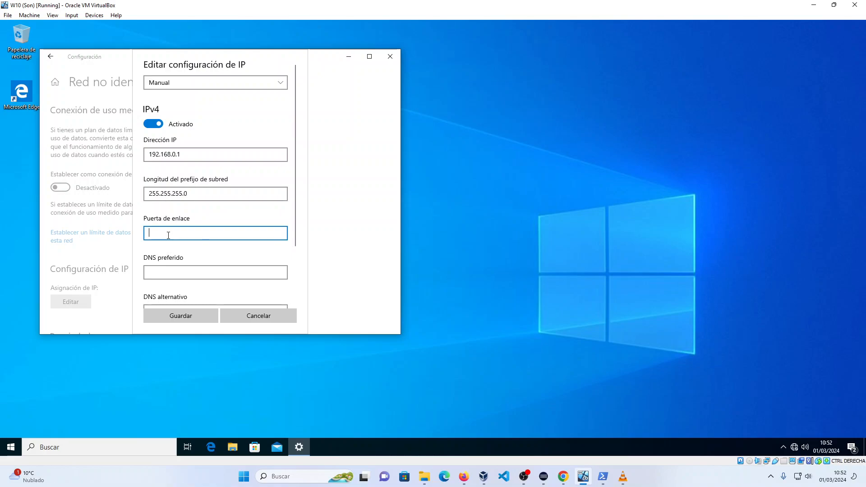
type("192")
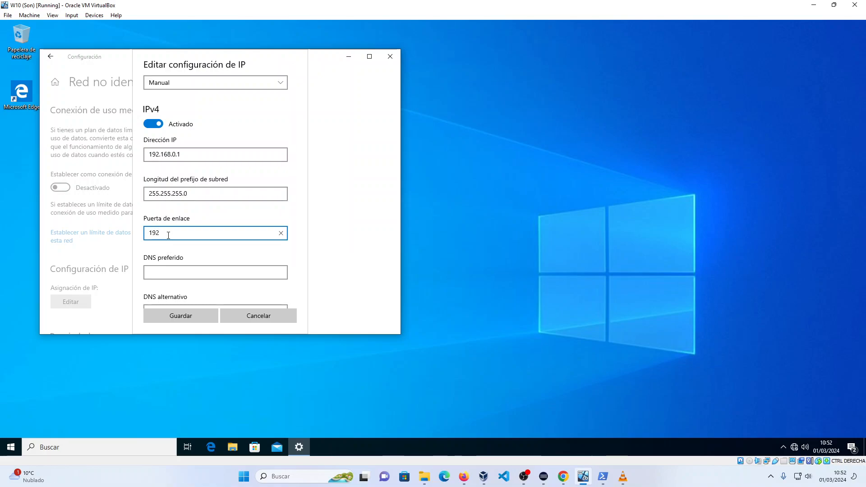
type(".168.0.254")
Set the preferred DNS to 8.8.8.8 and the alternate DNS to 8.8.4.4, and try to save the IP configuration
scroll(209, 263, "down", 2)
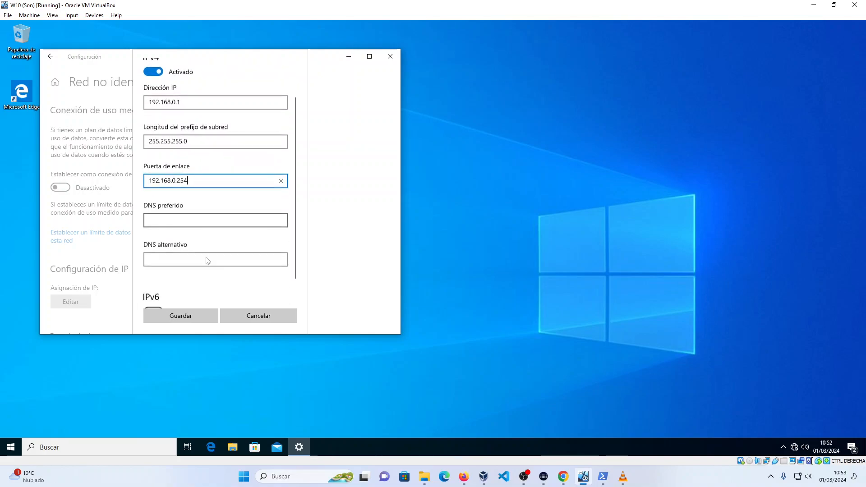
left_click(177, 197)
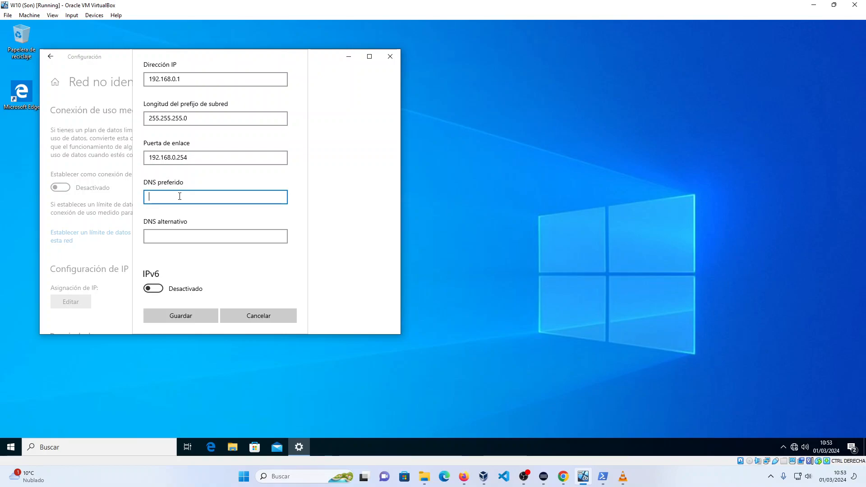
type("8.8.8.8")
left_click(165, 238)
type("8.")
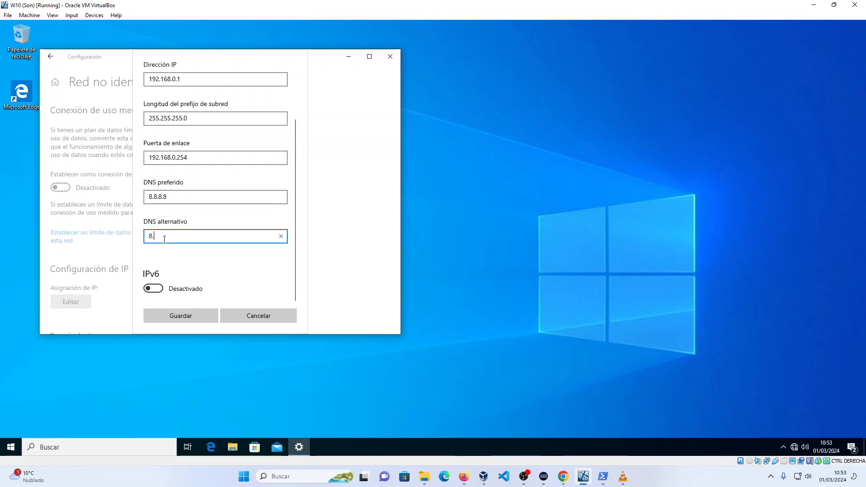
type("8.4.4")
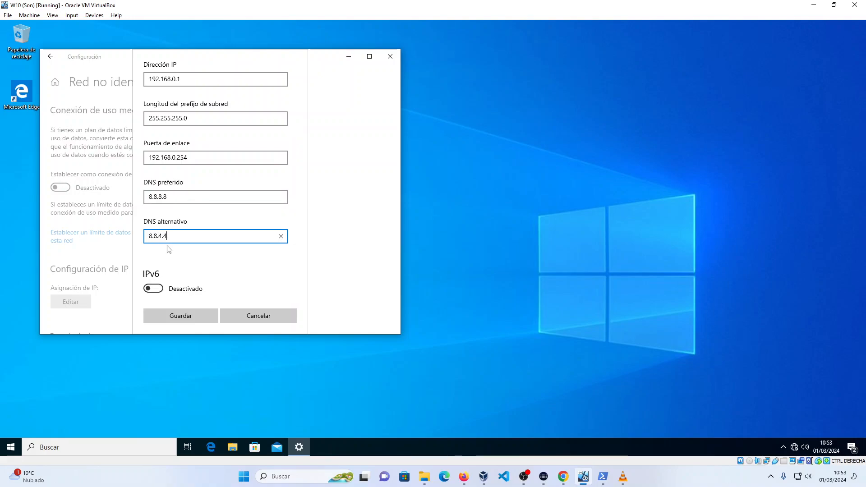
left_click(182, 312)
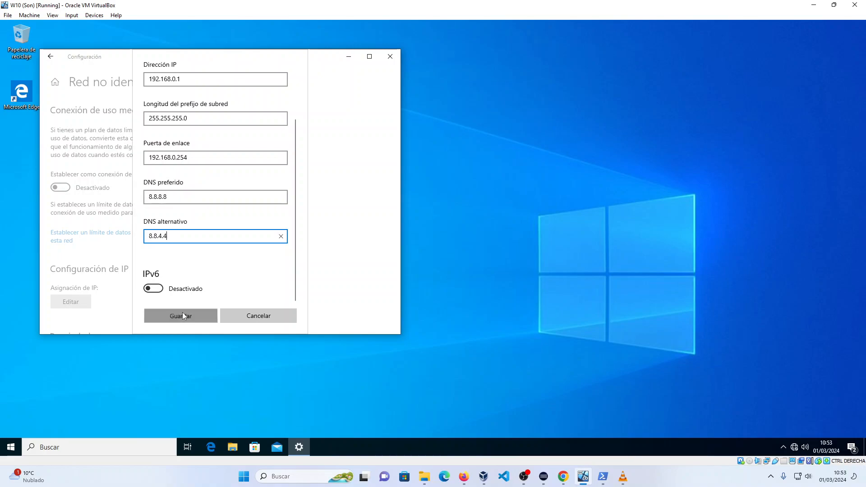
Set the subnet prefix length to 24 and save the IP configuration
scroll(184, 251, "up", 3)
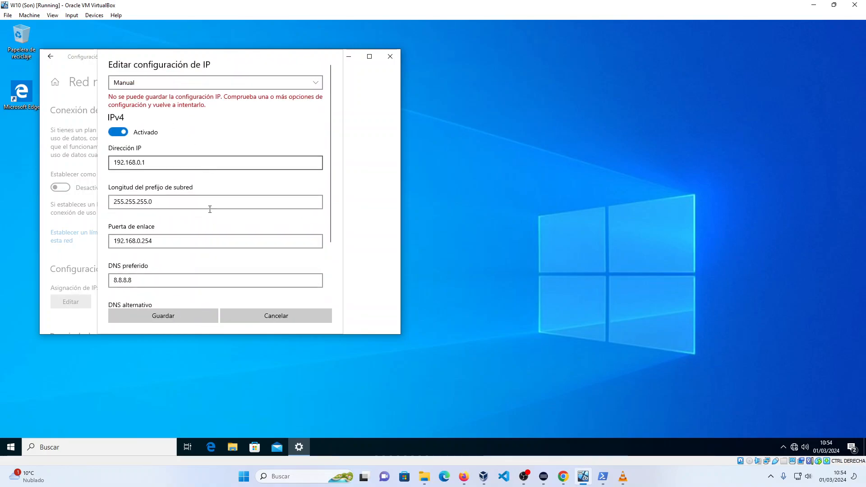
left_click(167, 201)
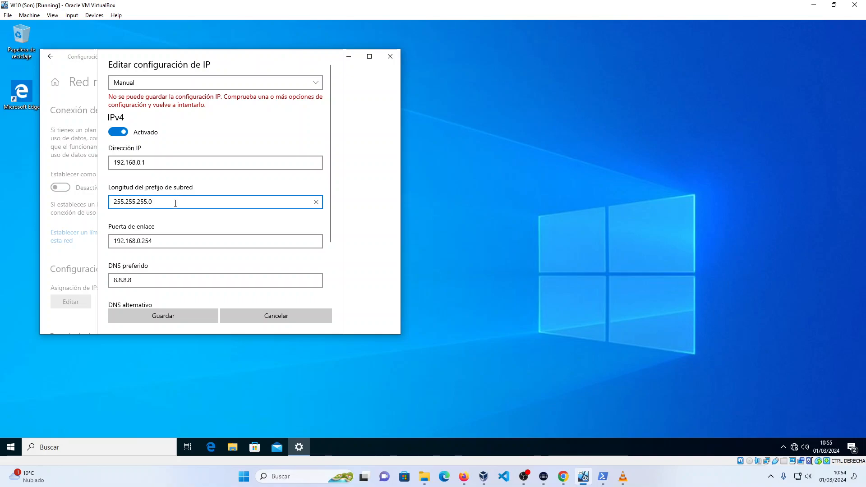
left_click_drag(175, 201, 29, 208)
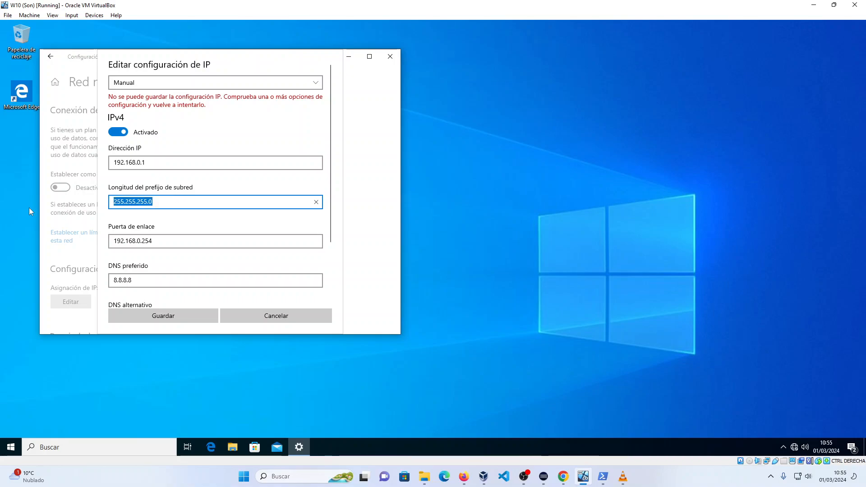
type("24")
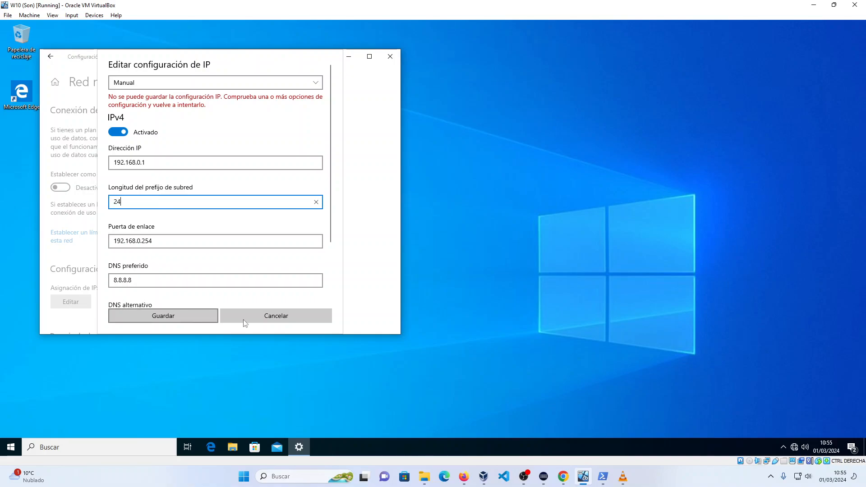
left_click(186, 316)
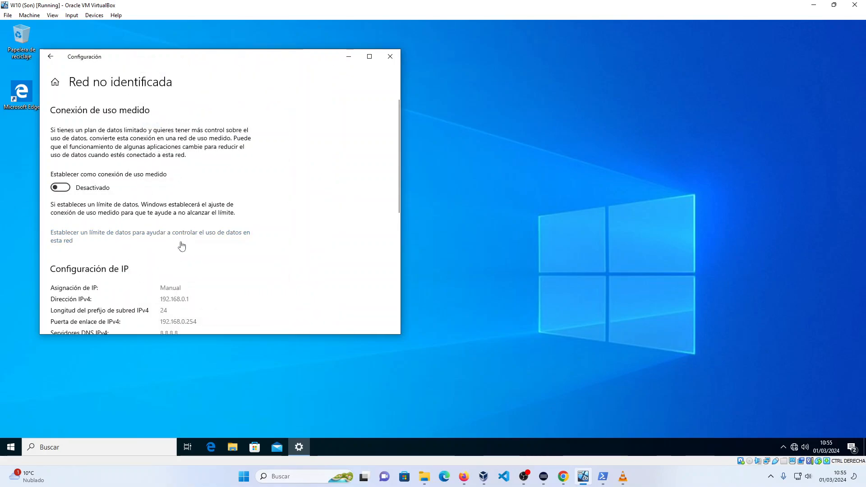
scroll(182, 245, "down", 3)
Open Windows PowerShell and run ipconfig to check the Ethernet adapter's IP configuration
left_click(137, 452)
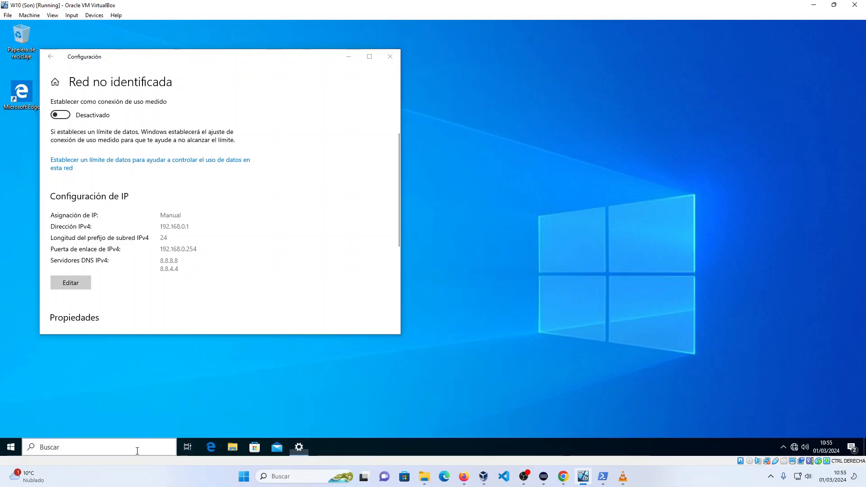
type("power")
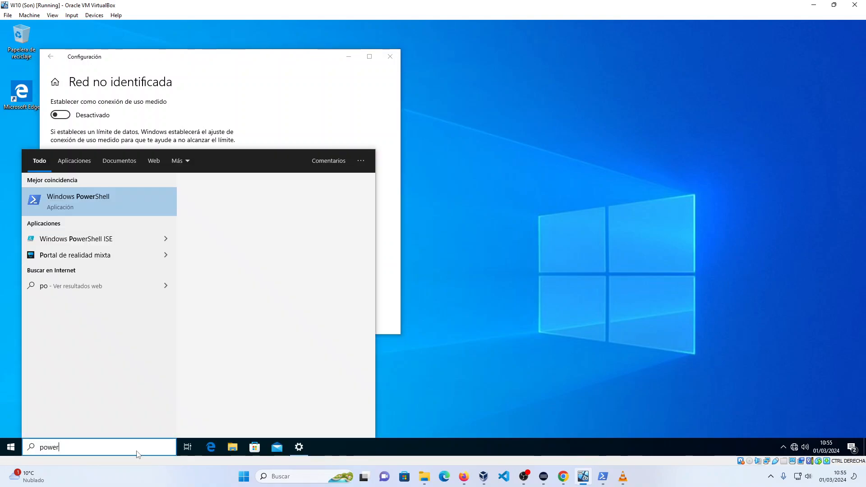
key("Return")
left_click(150, 251)
type("ipconfig")
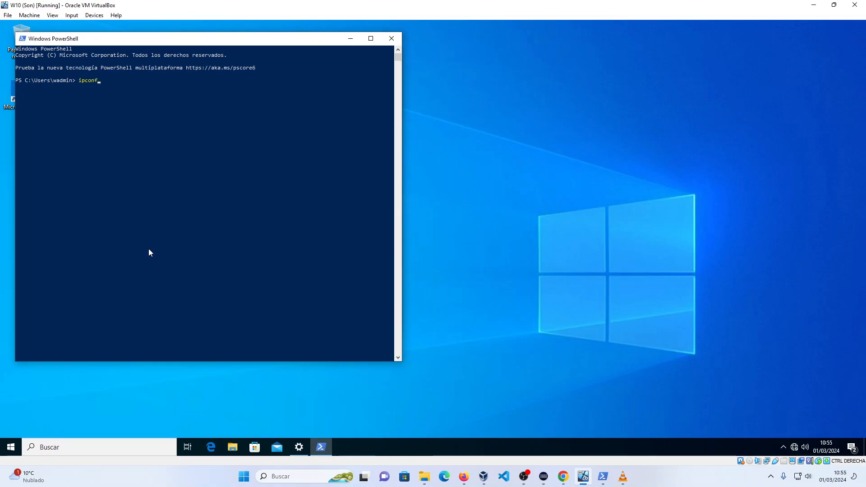
key("Return")
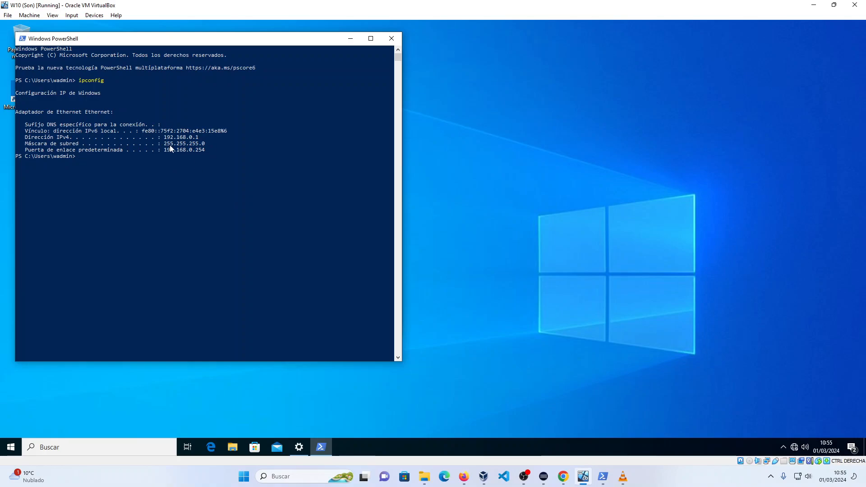
Open the Internet Protocol Version 4 (TCP/IPv4) properties of the Ethernet adapter through the network adapter options
right_click(794, 446)
left_click(785, 435)
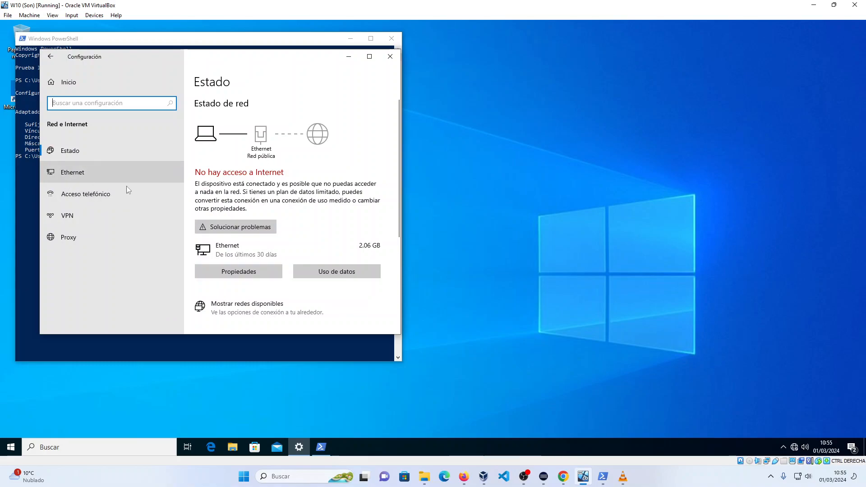
left_click(81, 174)
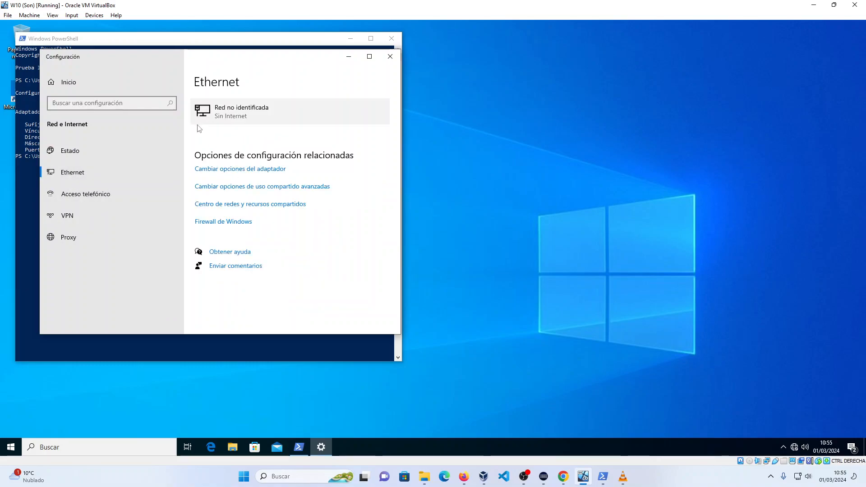
left_click(230, 171)
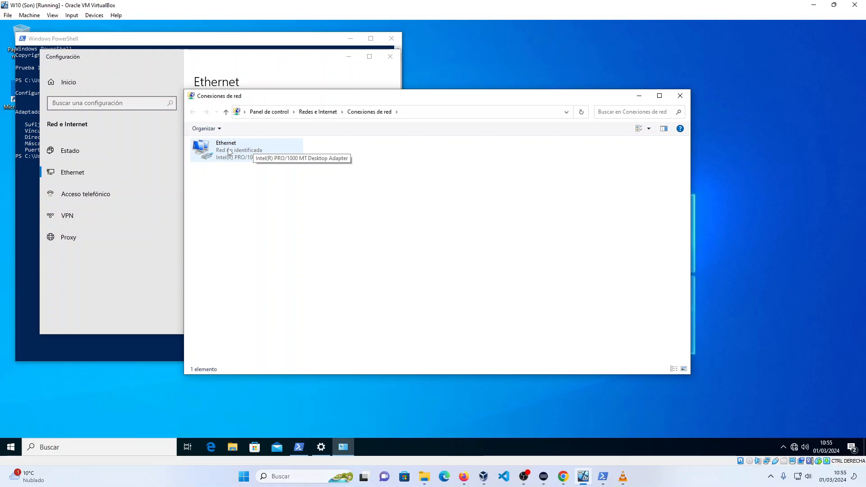
right_click(228, 151)
left_click(264, 234)
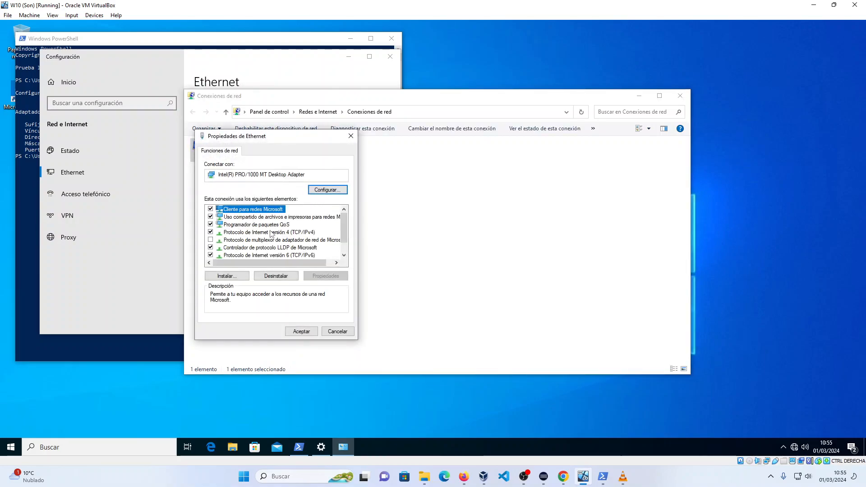
left_click(271, 233)
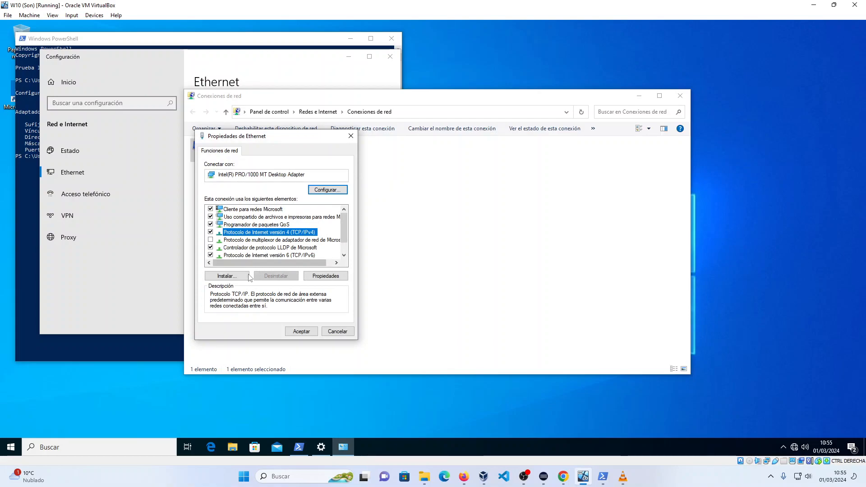
left_click(328, 276)
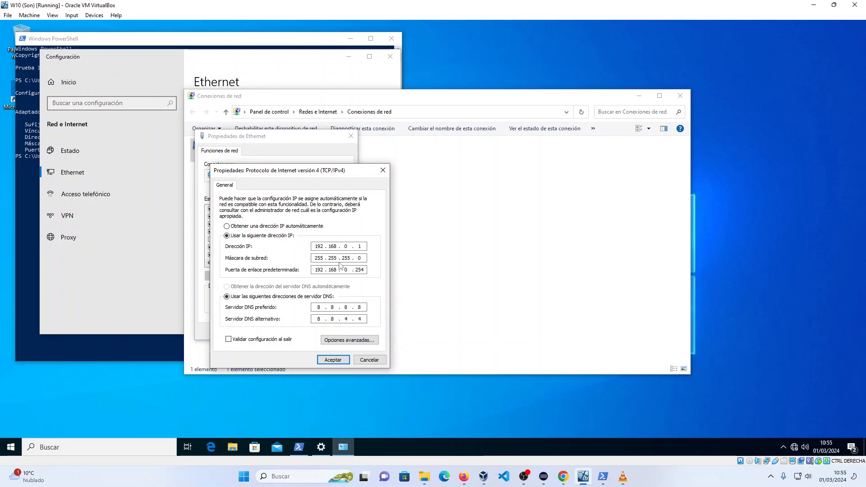